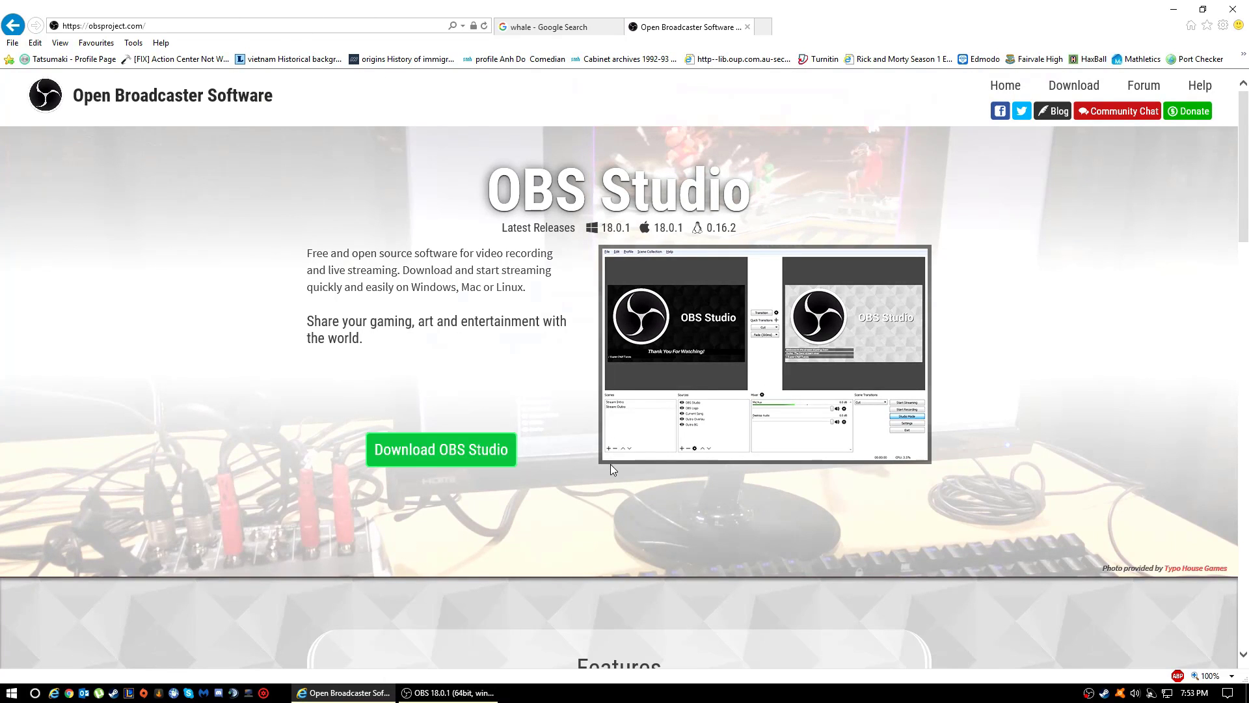
# - Switch from Internet Explorer to the OBS Studio window with Alt+Tab
pyautogui.hotkey('alt', 'Tab')
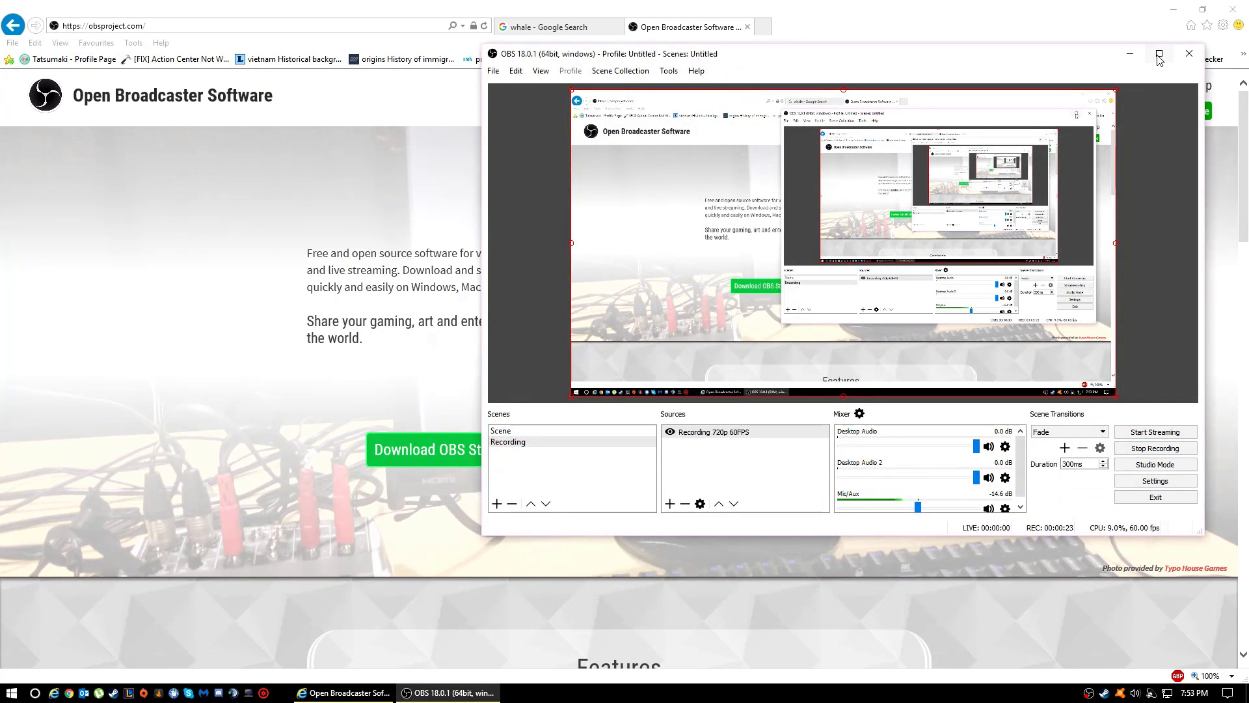
# - Maximize the OBS window and use the Scenes list menu to add a new scene
pyautogui.click(1159, 56)
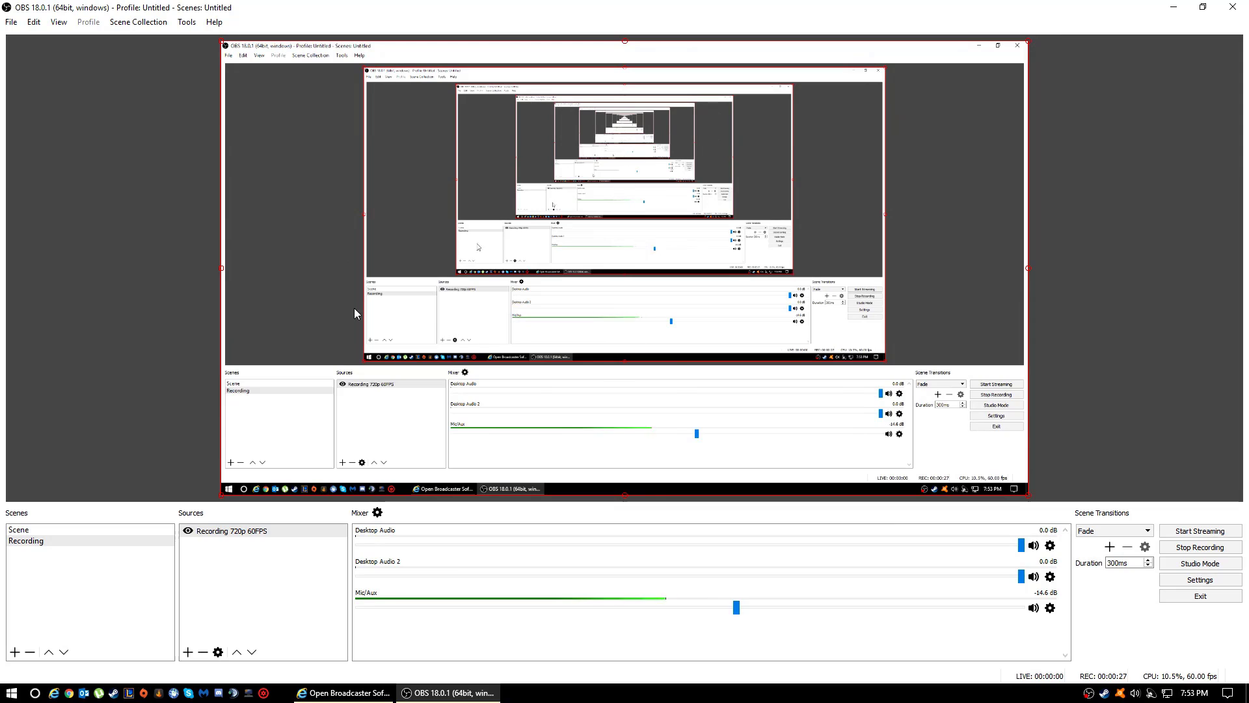
pyautogui.rightClick(46, 568)
pyautogui.click(140, 569)
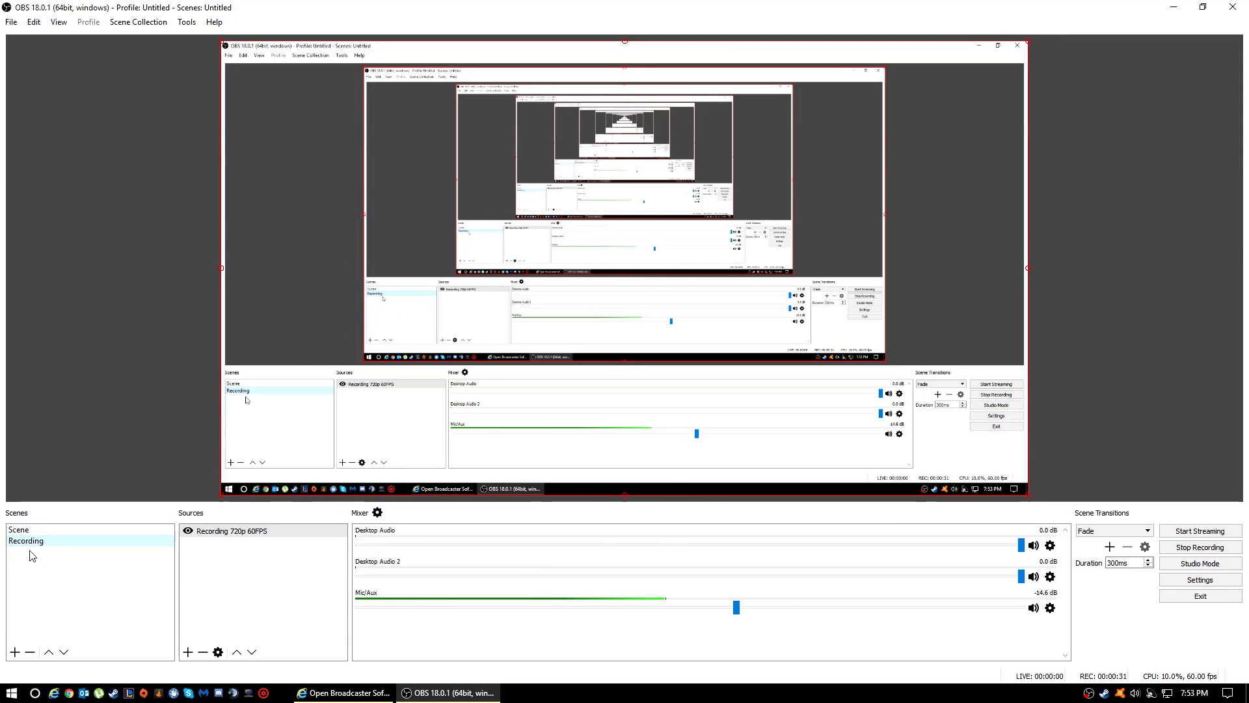
pyautogui.rightClick(60, 559)
pyautogui.click(83, 566)
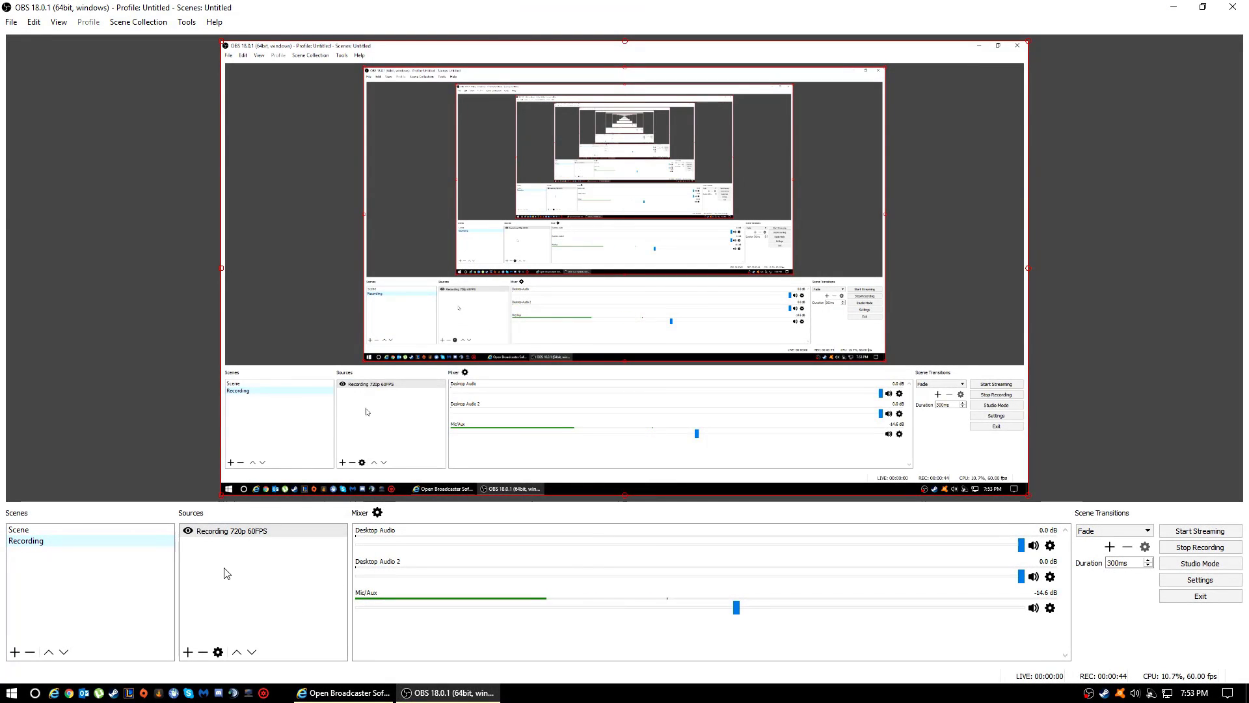
# - Create a new Display Capture source in the Recording scene, keeping its default name
pyautogui.rightClick(225, 561)
pyautogui.moveTo(255, 571)
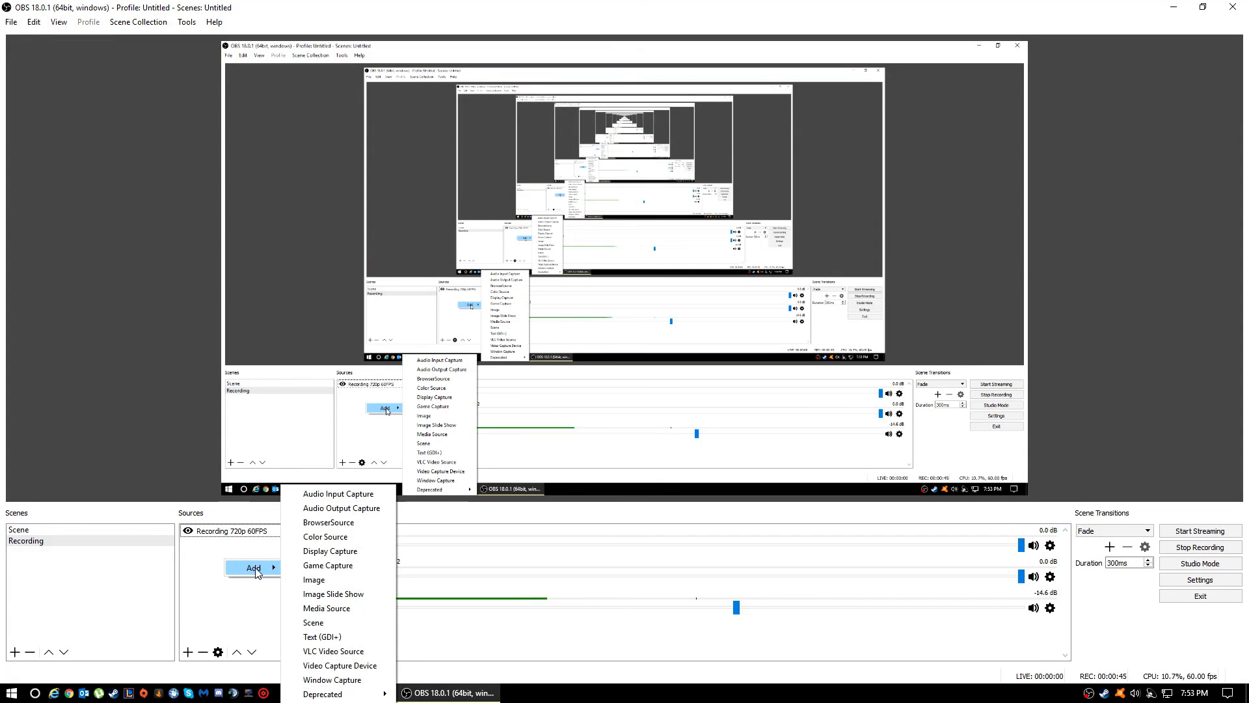
pyautogui.click(326, 552)
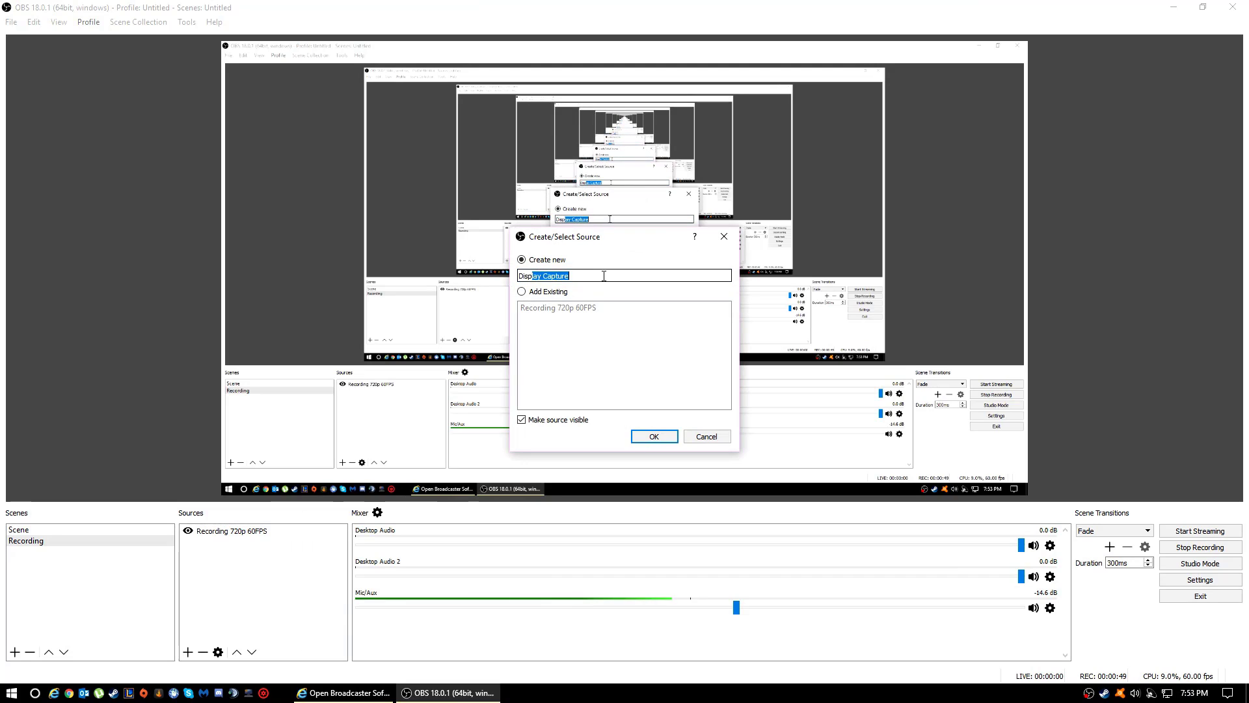
pyautogui.click(520, 278)
pyautogui.press('End')
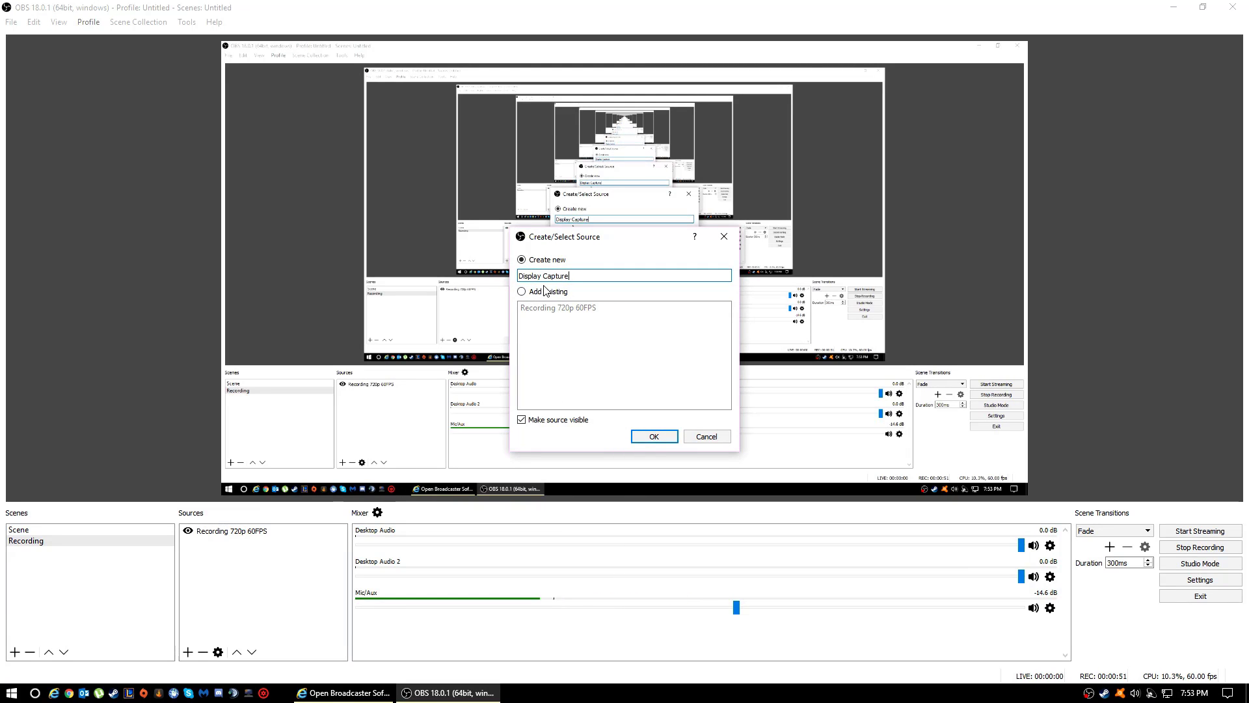
pyautogui.click(523, 292)
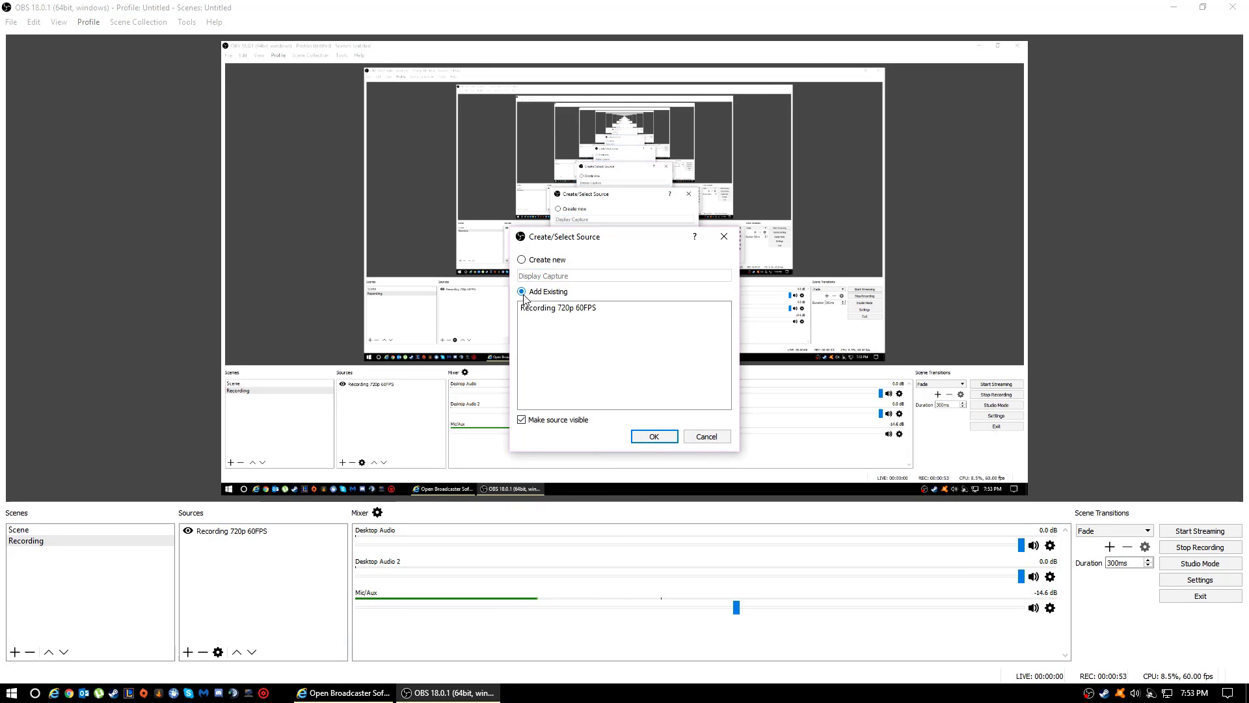
pyautogui.click(522, 260)
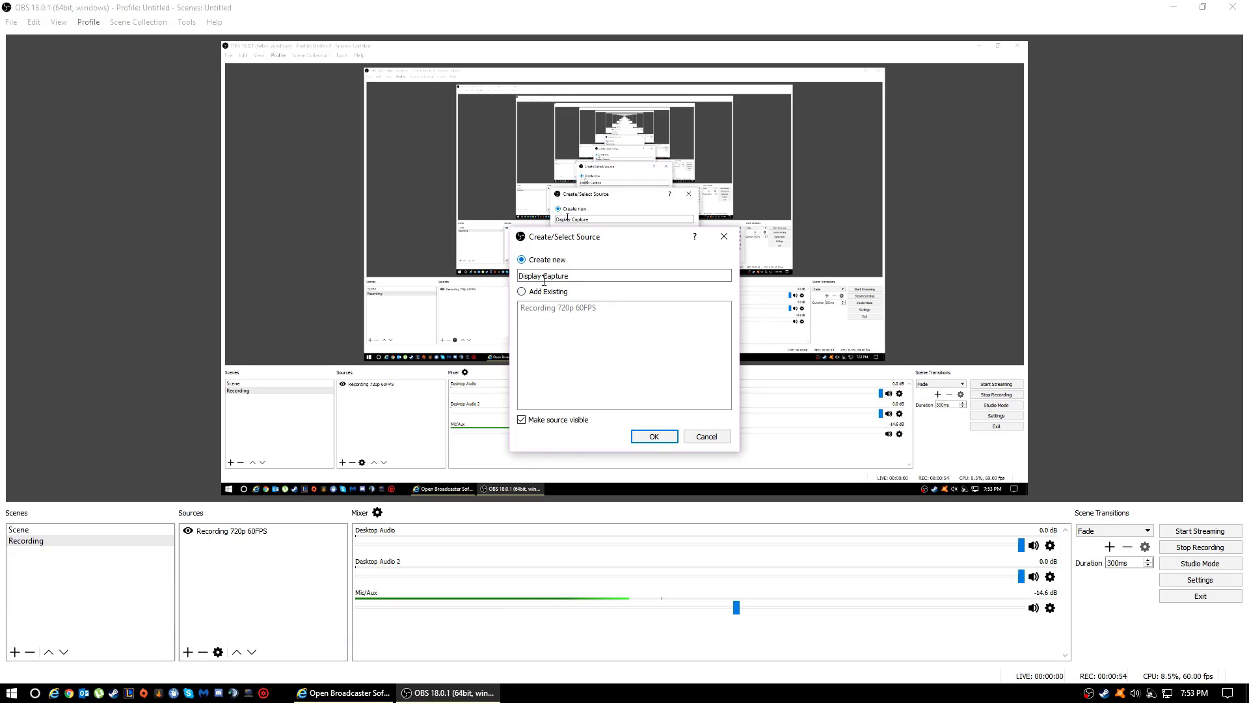
pyautogui.click(651, 436)
# - Keep Display 0 (1920x1080) as the captured display and close the source properties
pyautogui.click(541, 426)
pyautogui.click(457, 438)
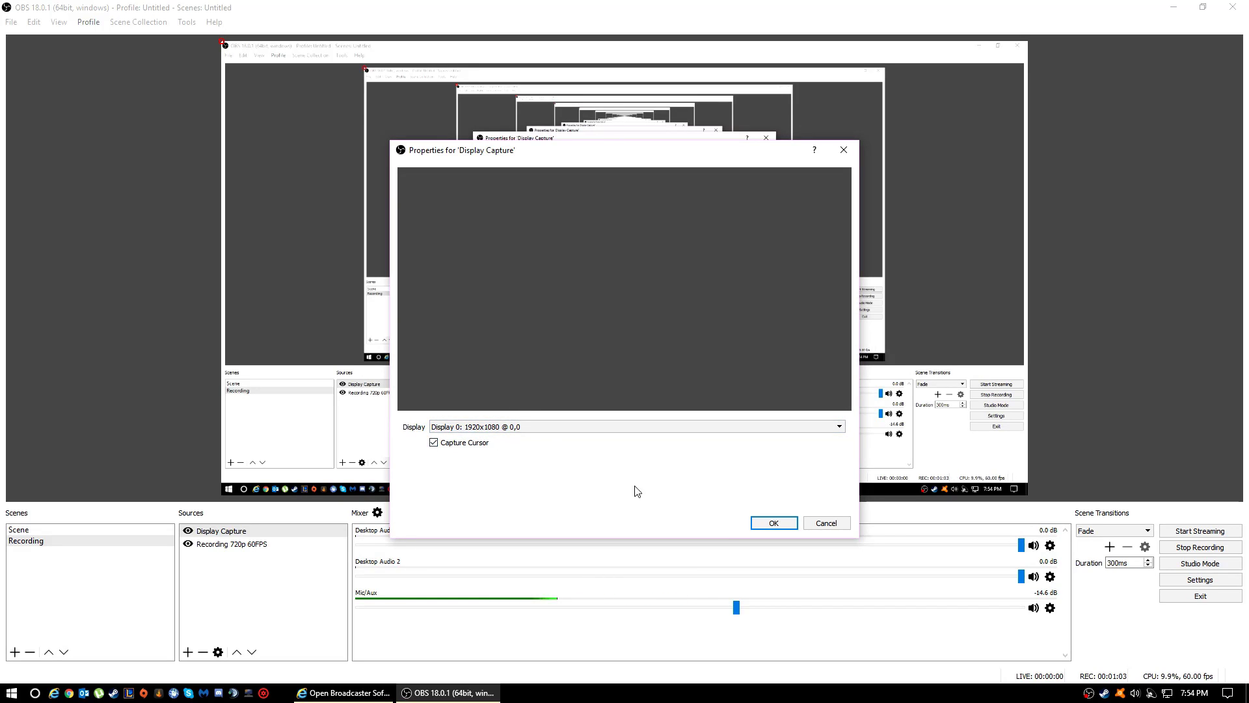
pyautogui.click(826, 523)
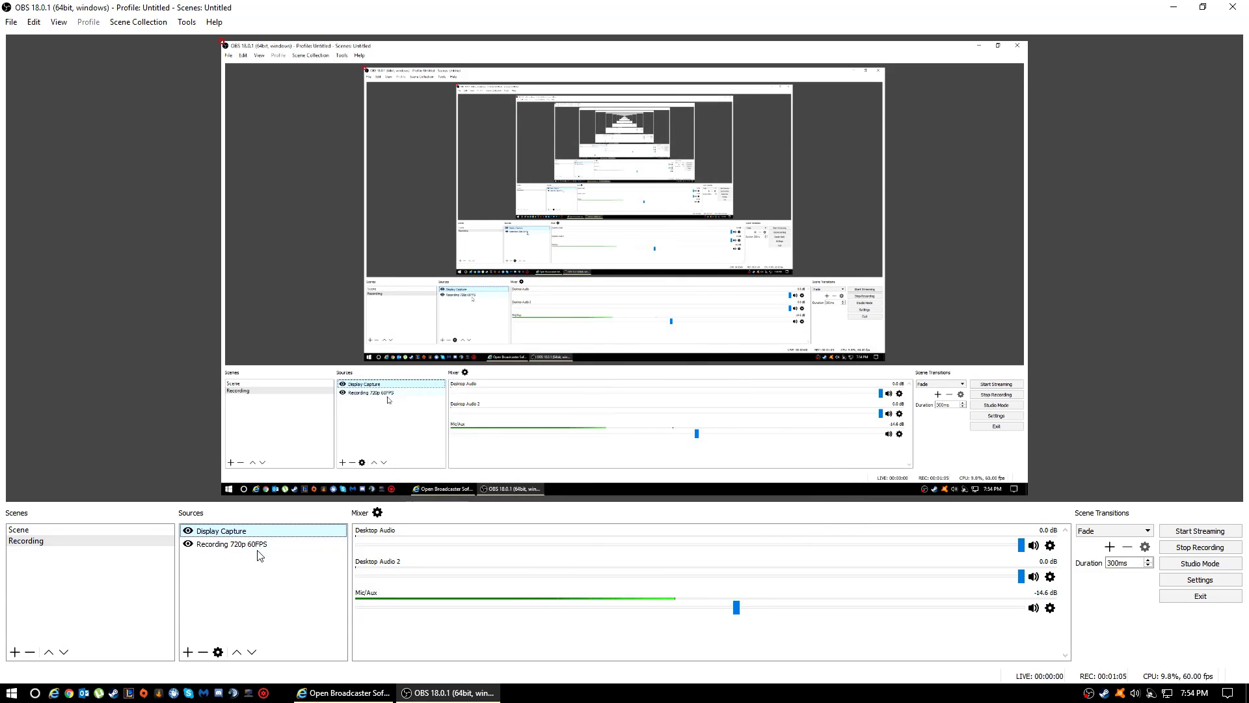
# - Remove the Display Capture source from the Recording scene and confirm the removal
pyautogui.rightClick(228, 531)
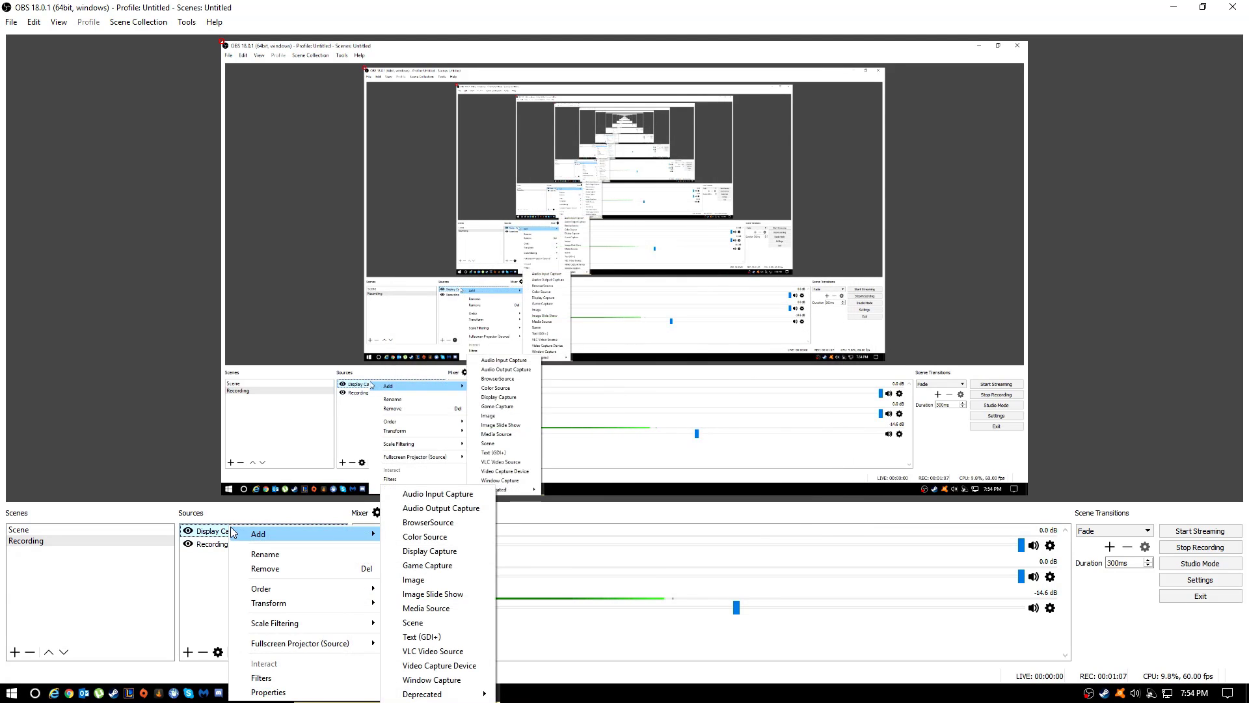
pyautogui.rightClick(221, 529)
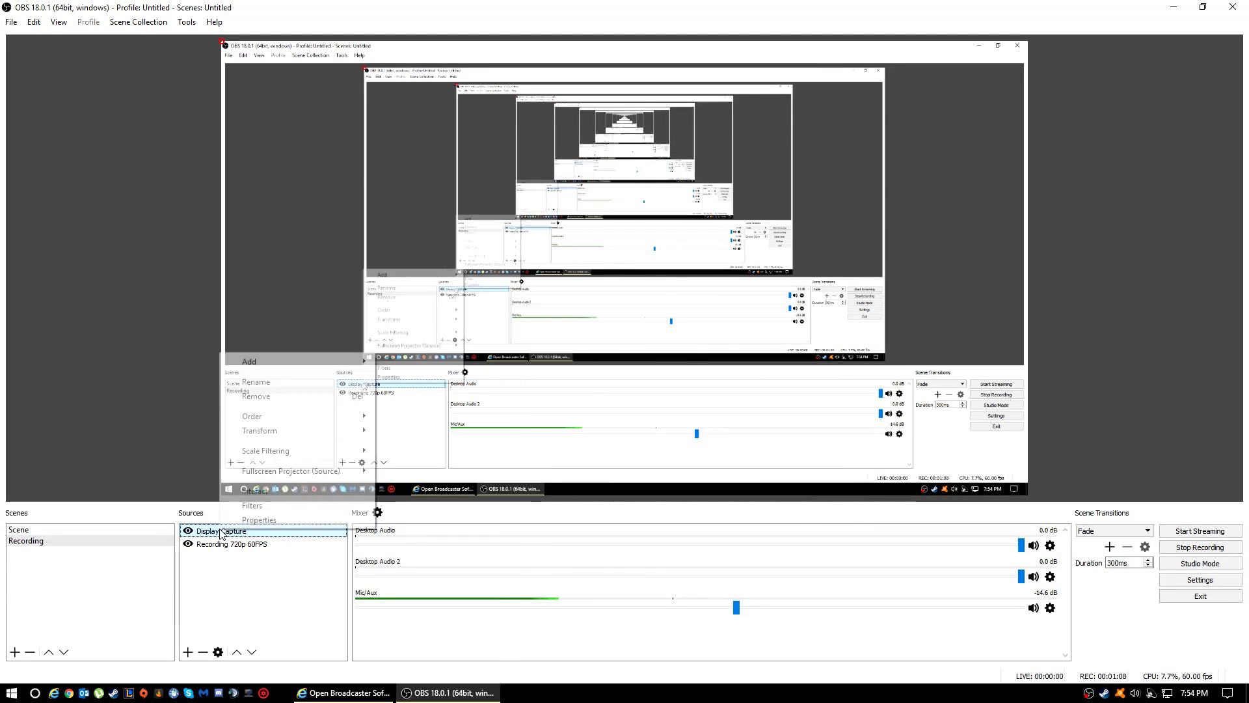
pyautogui.click(263, 402)
pyautogui.click(639, 366)
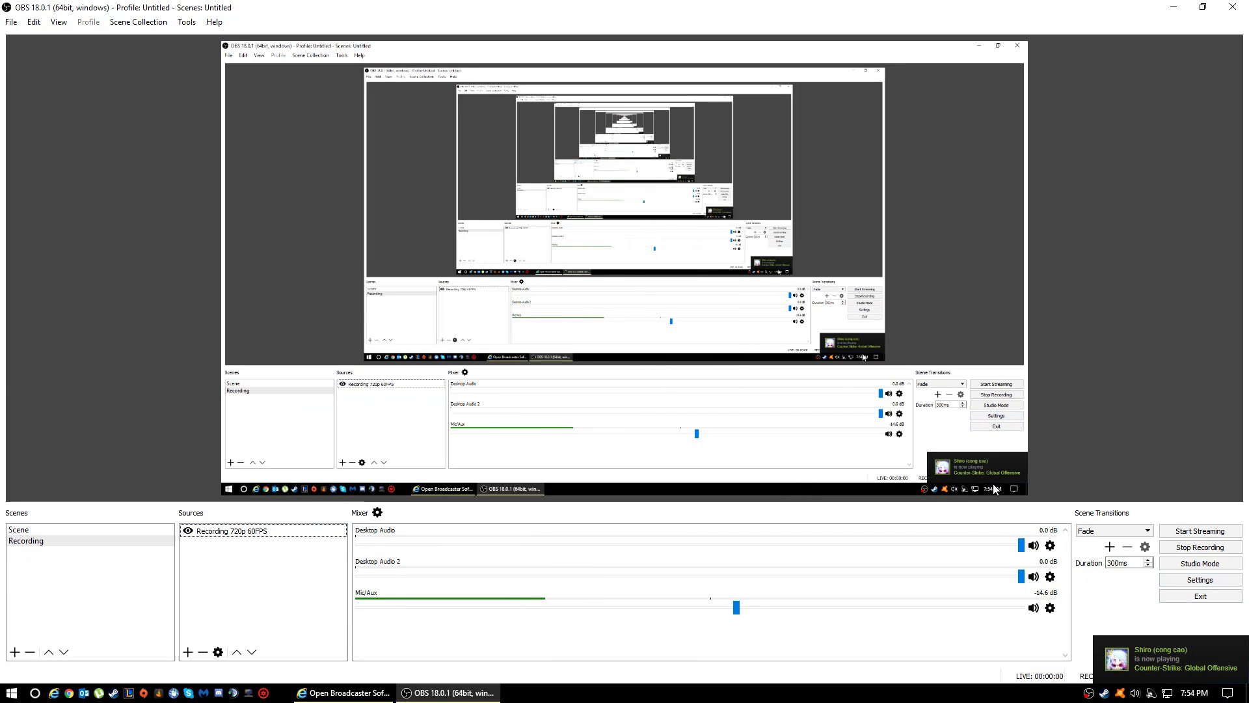
# - Open Settings, move the window left, and view the Stream page before returning to General
pyautogui.click(1200, 580)
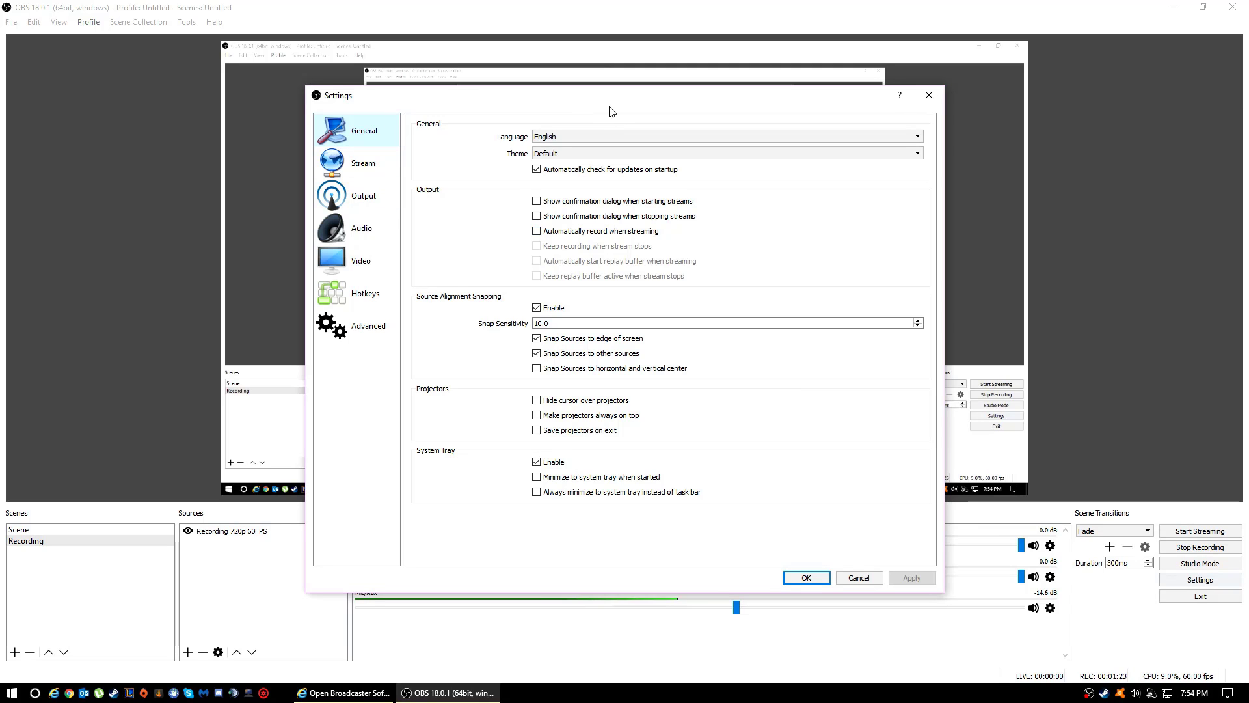
pyautogui.moveTo(610, 108); pyautogui.dragTo(476, 54)
pyautogui.click(252, 106)
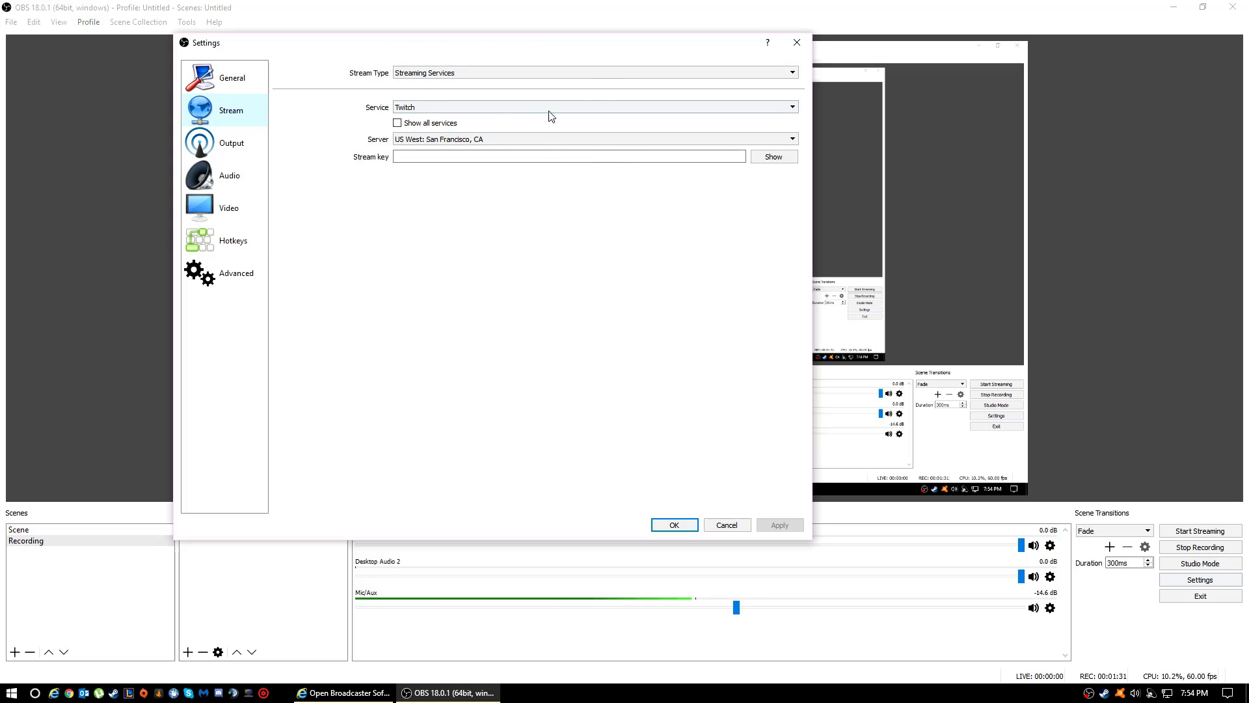
pyautogui.moveTo(641, 56); pyautogui.dragTo(603, 52)
pyautogui.click(185, 78)
pyautogui.click(182, 102)
pyautogui.click(189, 73)
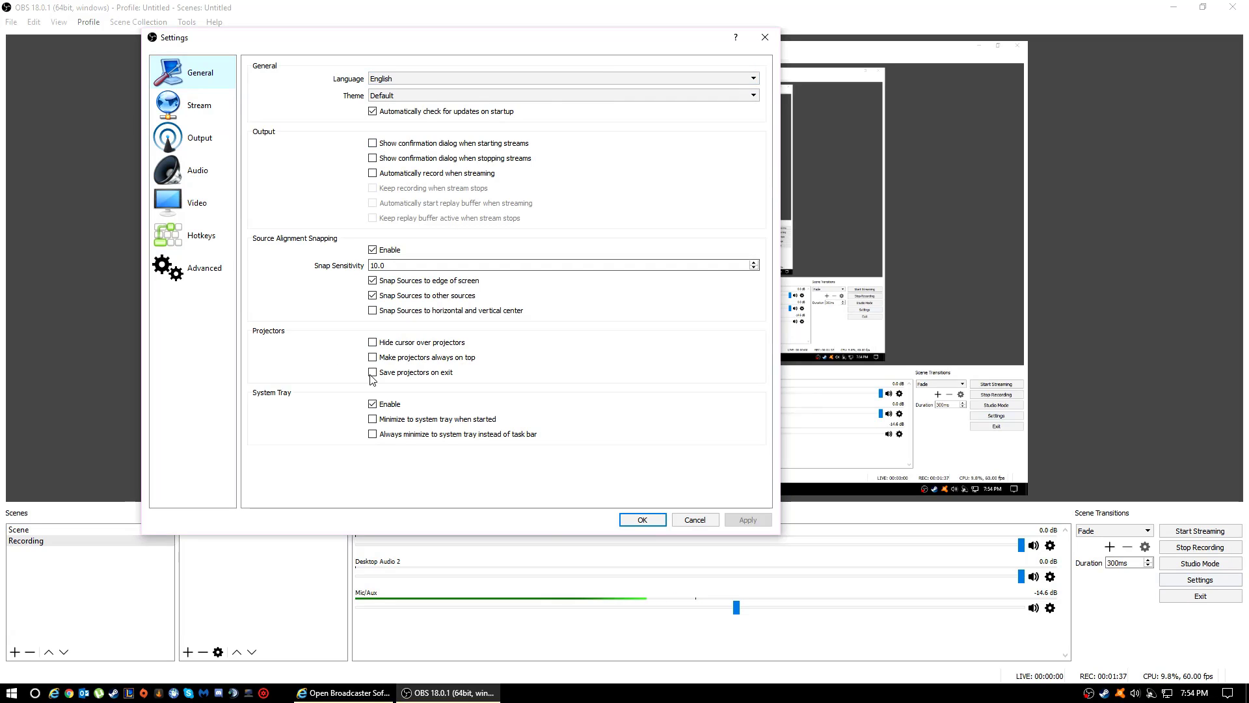
# - Show the Output page: Advanced mode streaming with x264, CBR 2500 bitrate, veryfast preset
pyautogui.click(199, 140)
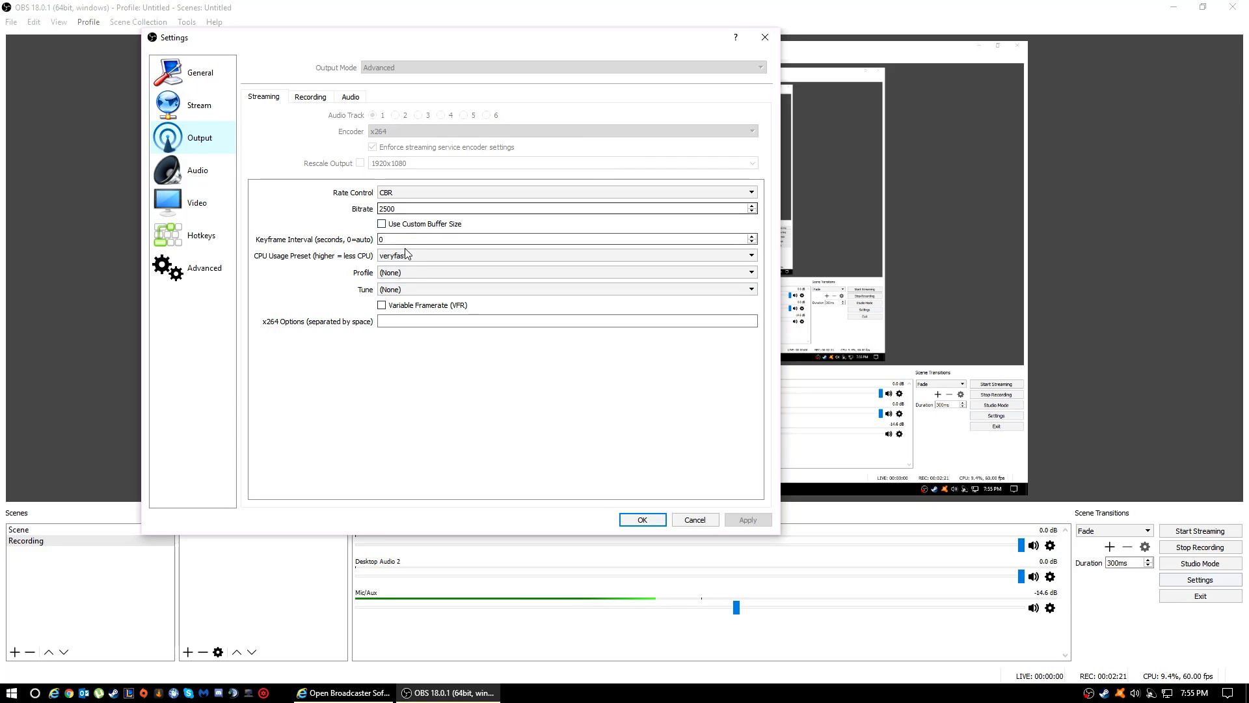
# - Compare the Streaming and Recording output tabs, then view the six 160-bitrate audio tracks
pyautogui.click(311, 97)
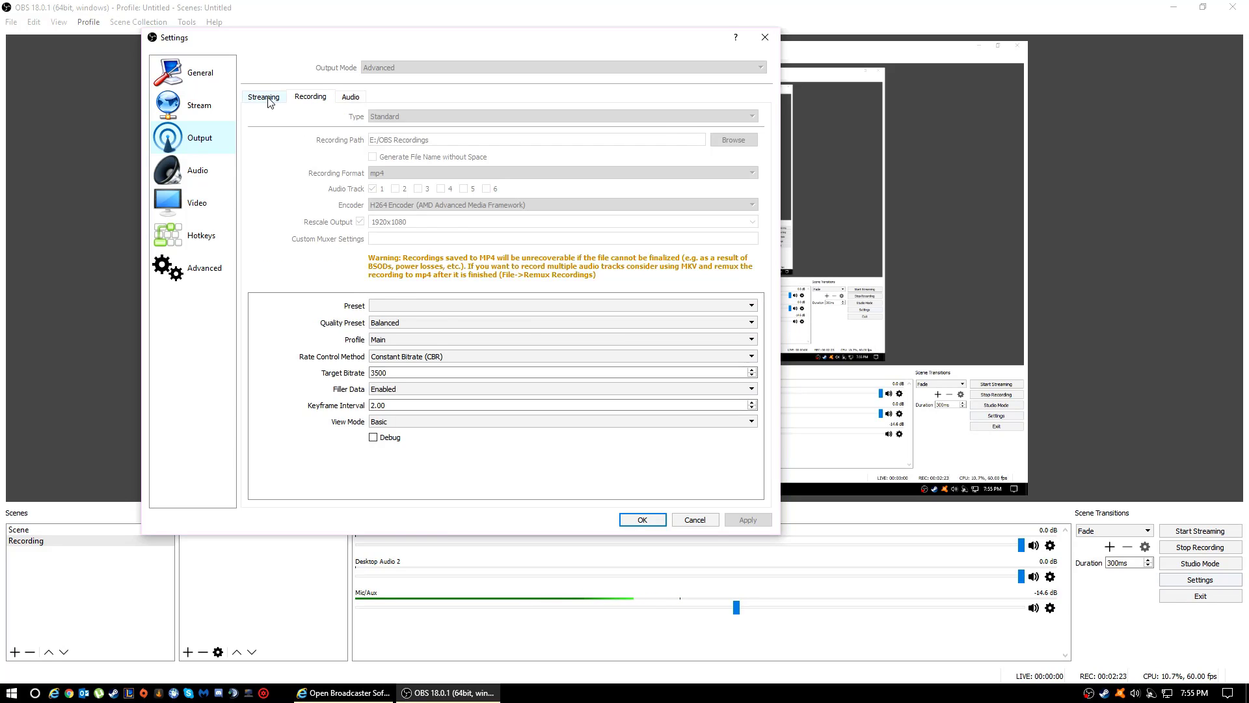
pyautogui.click(266, 99)
pyautogui.click(297, 101)
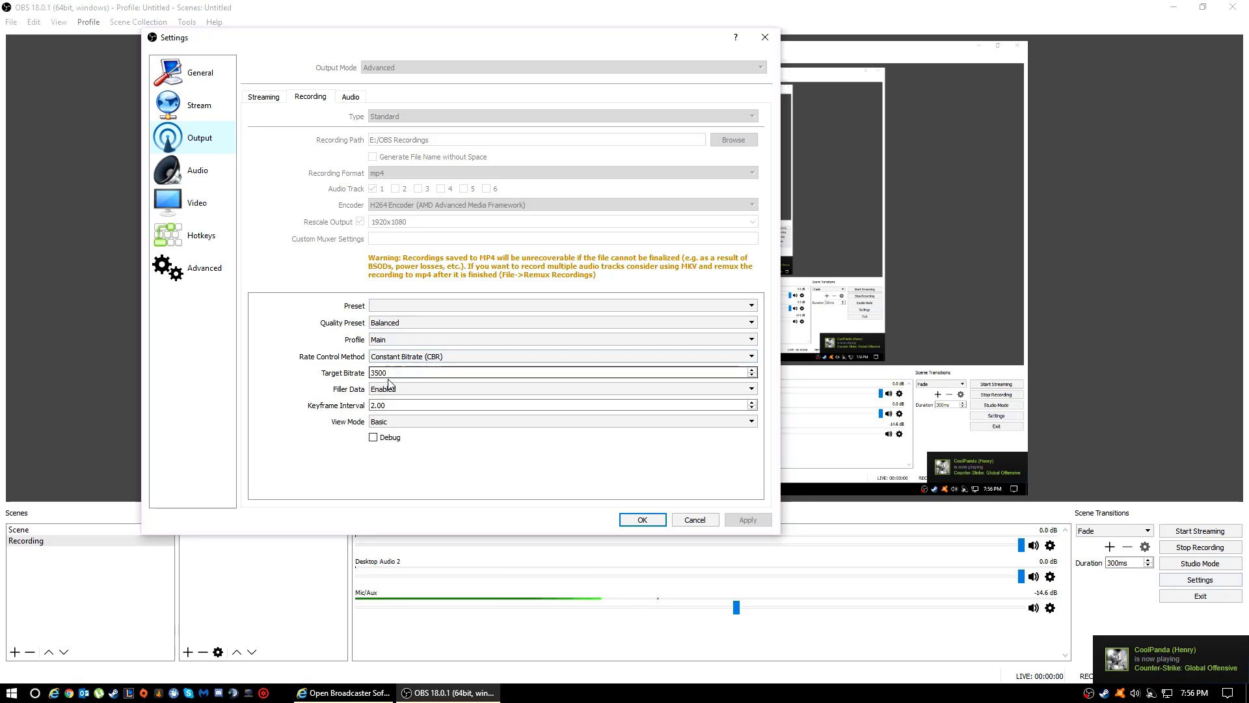
pyautogui.click(355, 97)
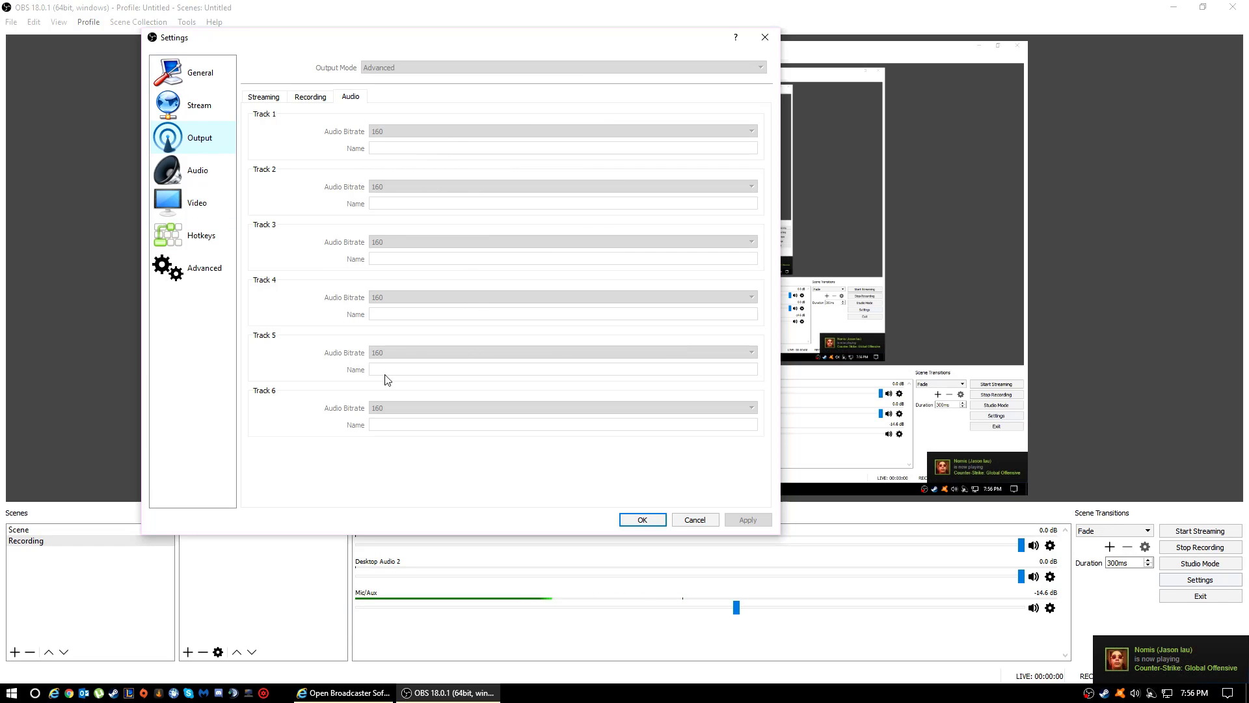
# - On the Audio page, review the sample rate choices and keep 44.1khz
pyautogui.click(190, 164)
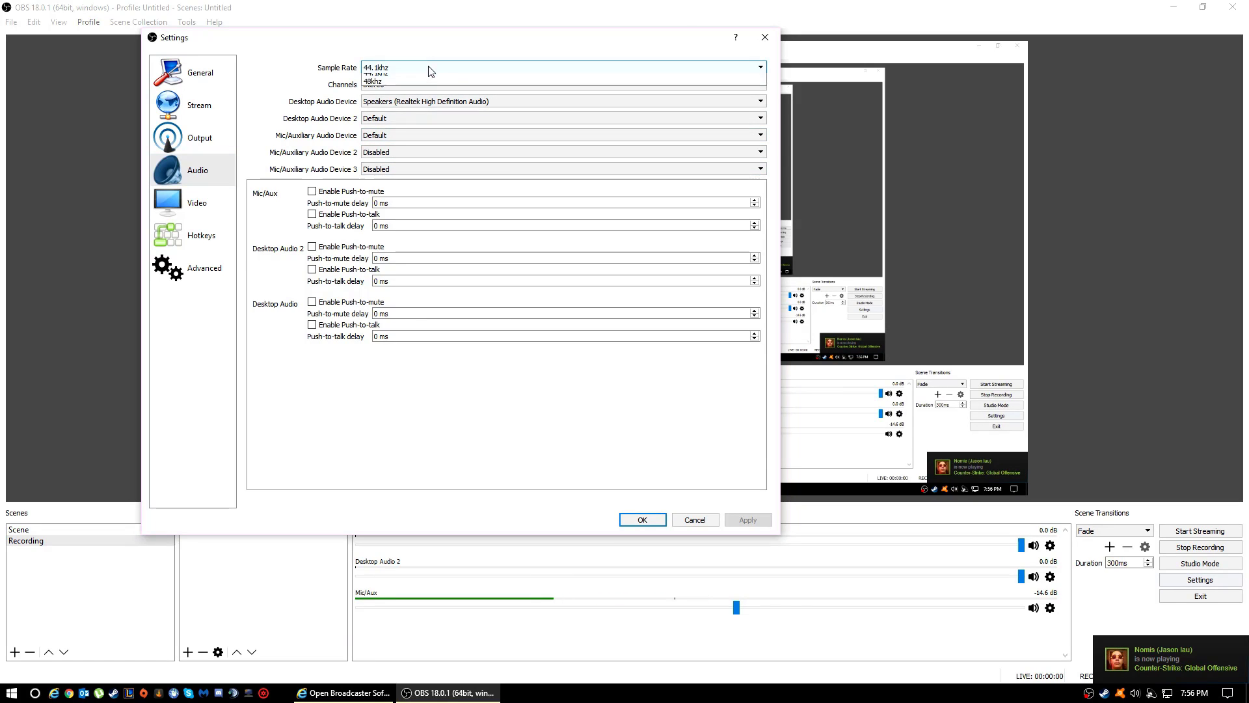
pyautogui.click(424, 67)
pyautogui.click(420, 63)
pyautogui.click(384, 68)
pyautogui.click(384, 78)
pyautogui.click(404, 67)
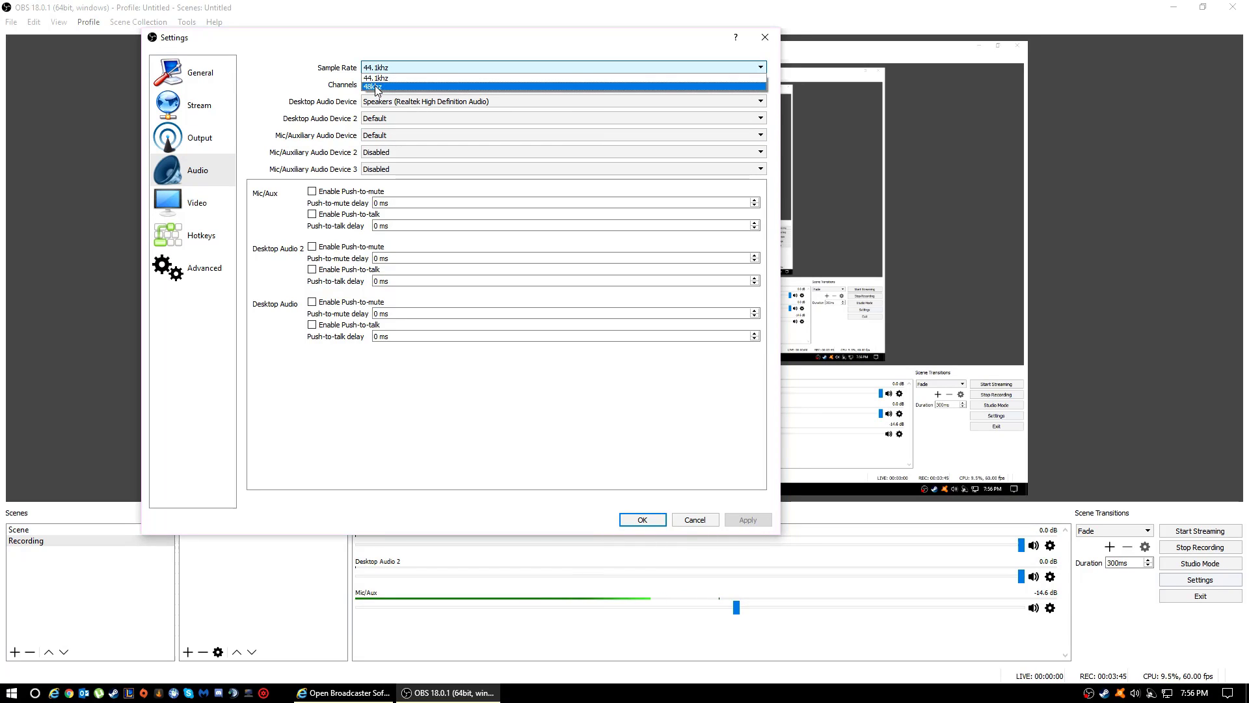
pyautogui.click(377, 78)
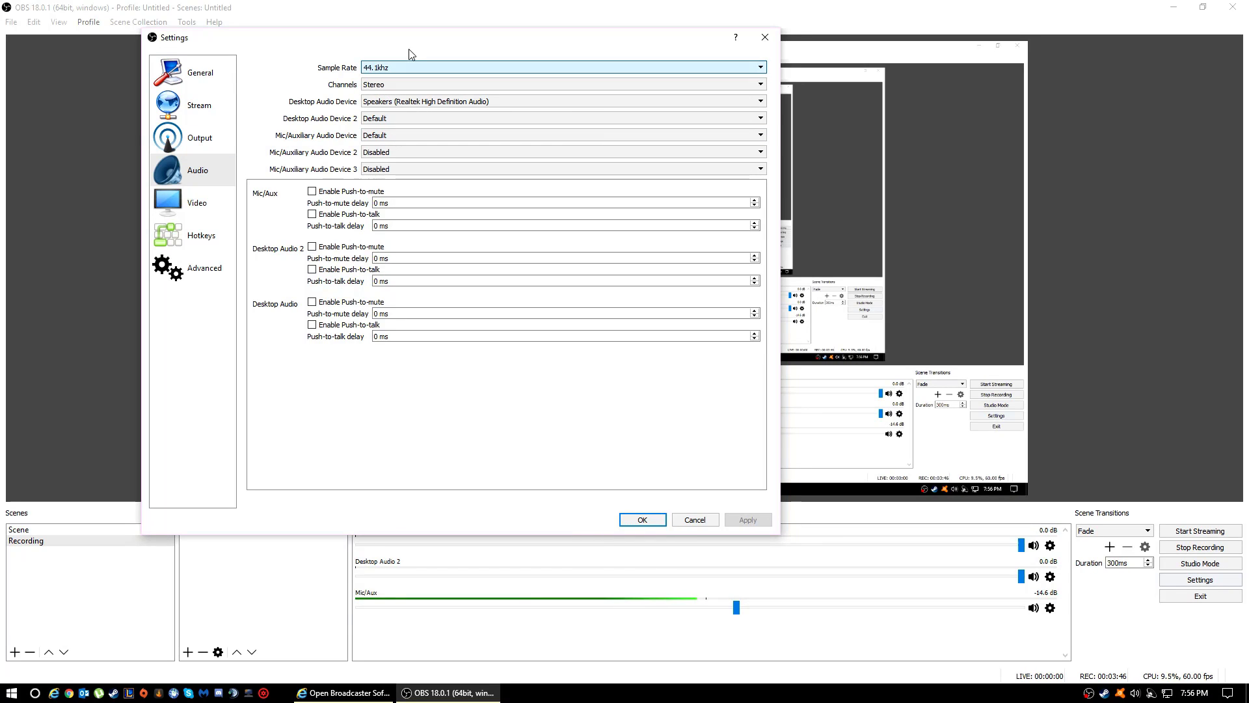
# - Keep Speakers as desktop audio, raise system volume to 67, and show the Video page
pyautogui.click(400, 105)
pyautogui.click(389, 122)
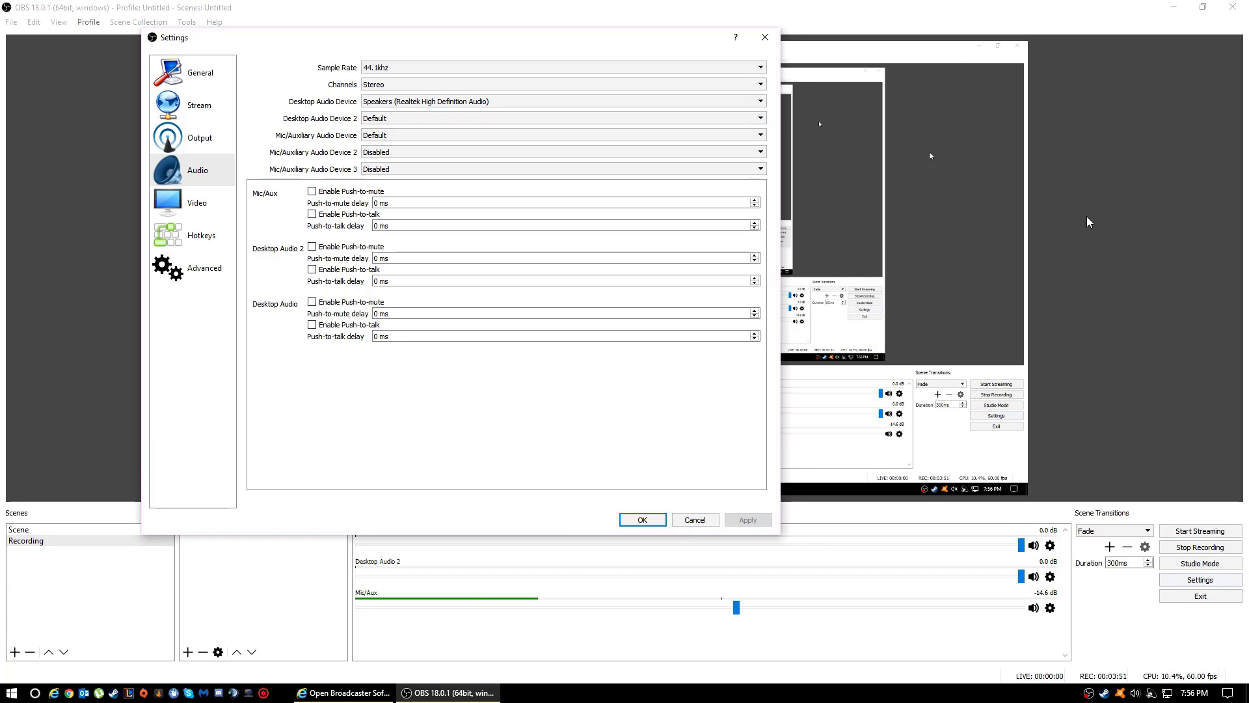
pyautogui.click(1135, 692)
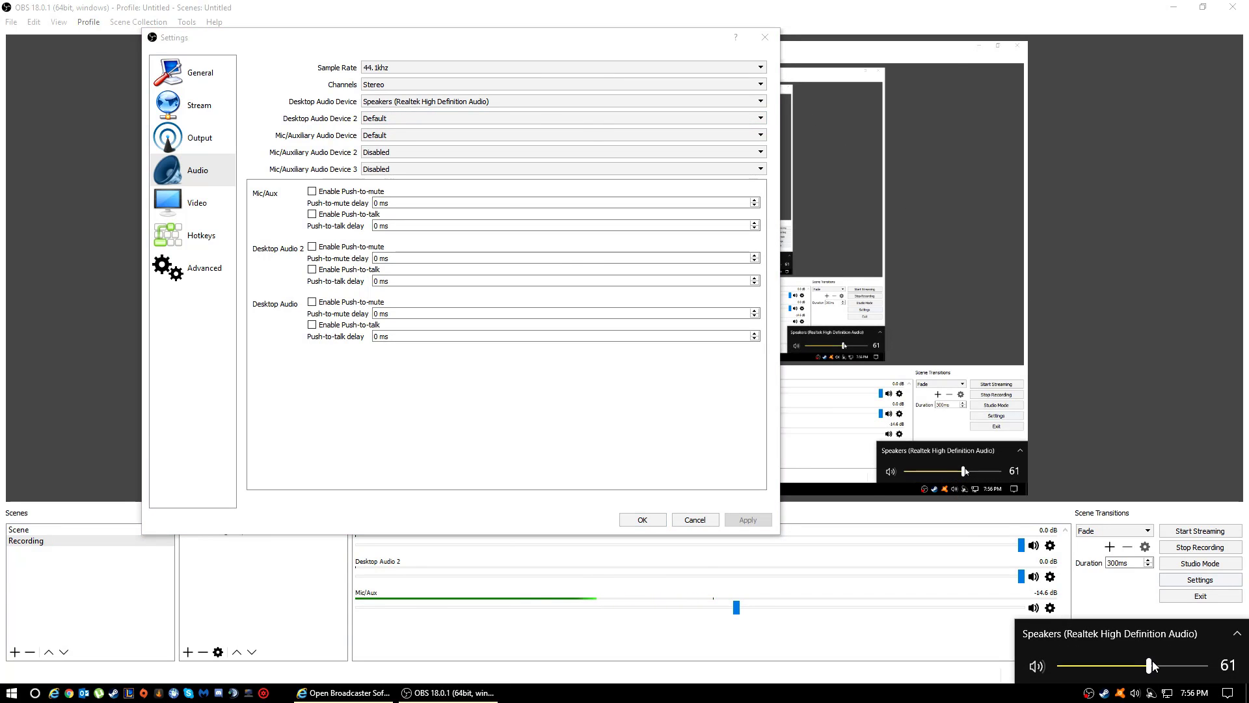
pyautogui.moveTo(1153, 664); pyautogui.dragTo(1159, 664)
pyautogui.click(506, 364)
pyautogui.click(374, 102)
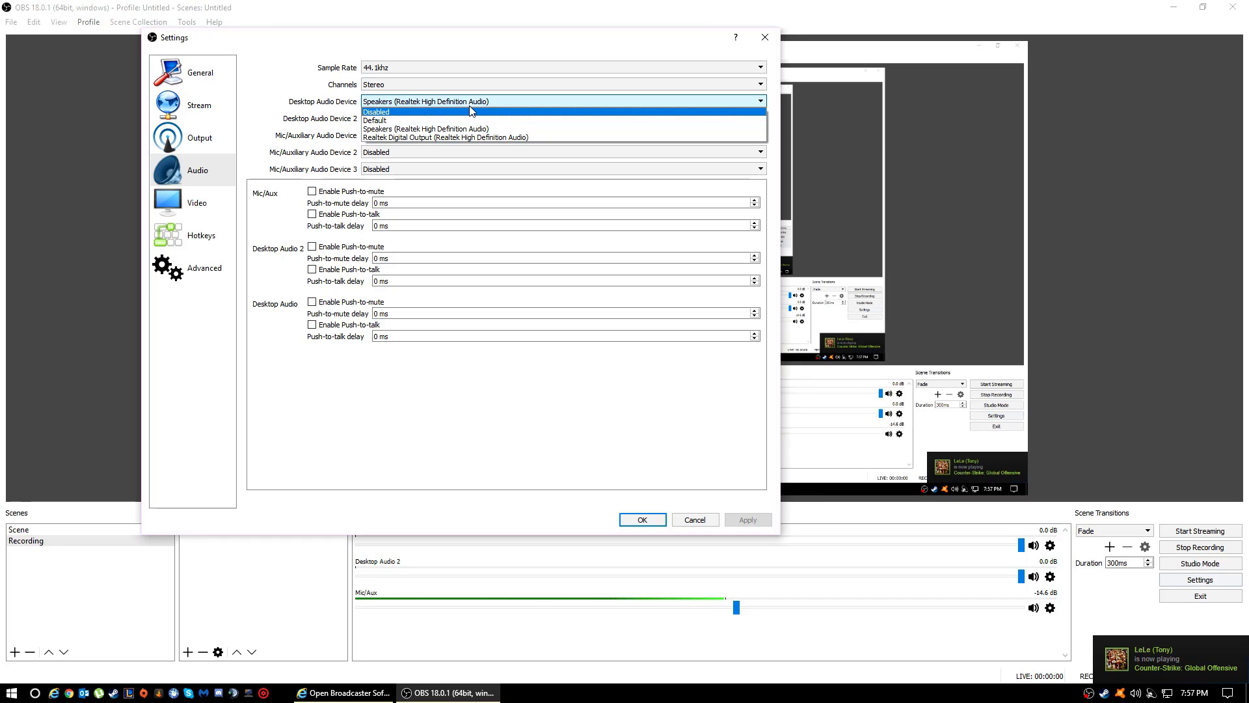
pyautogui.click(439, 214)
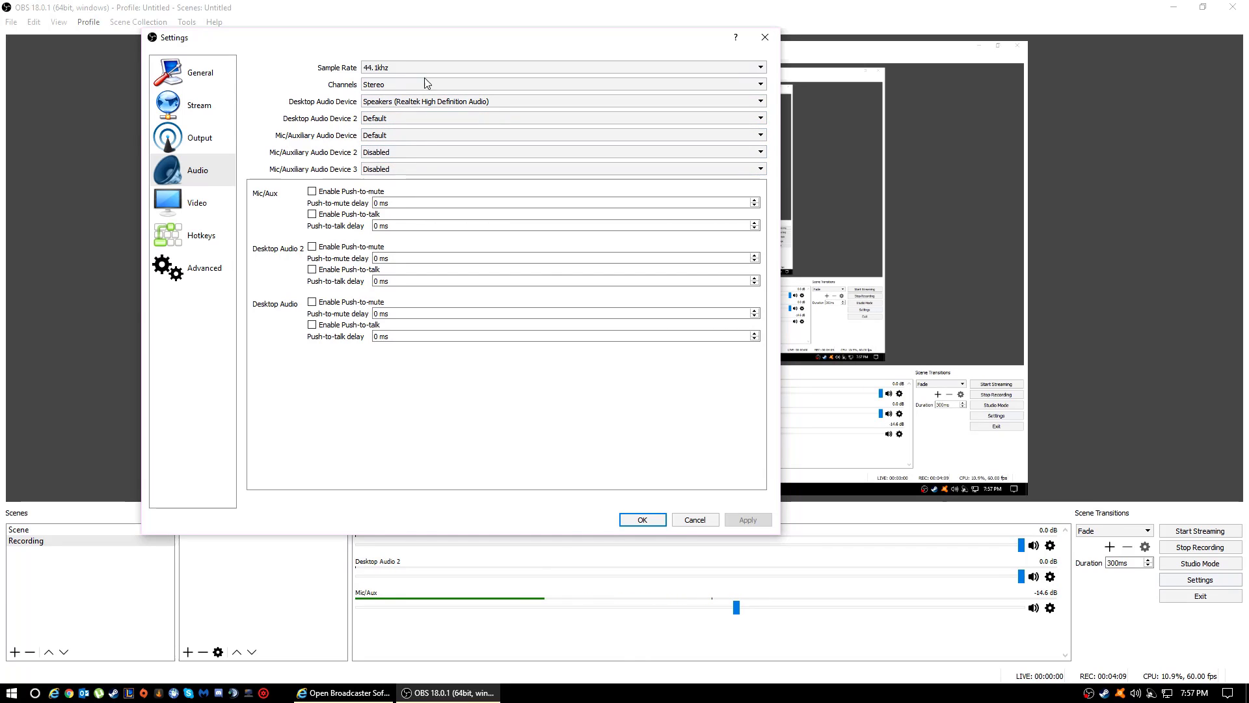
pyautogui.click(195, 208)
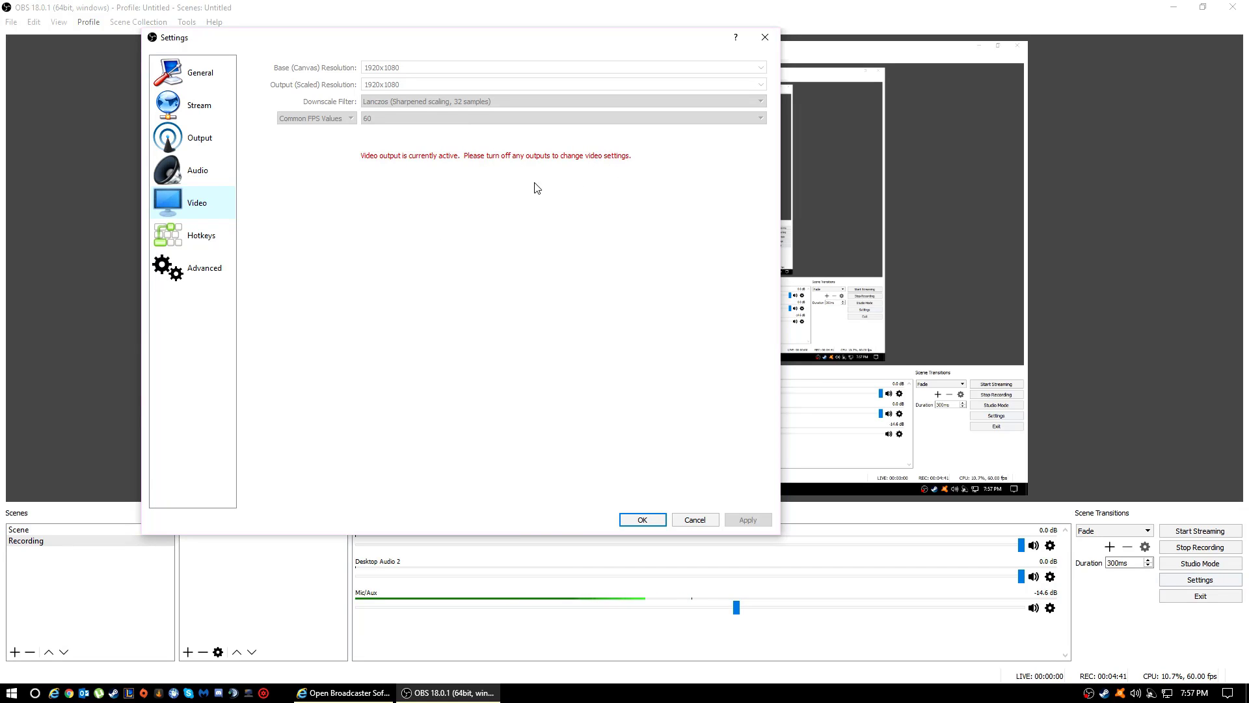
# - Check the Hotkeys page: Start Recording bound to / and Stop Recording to Num *
pyautogui.click(182, 232)
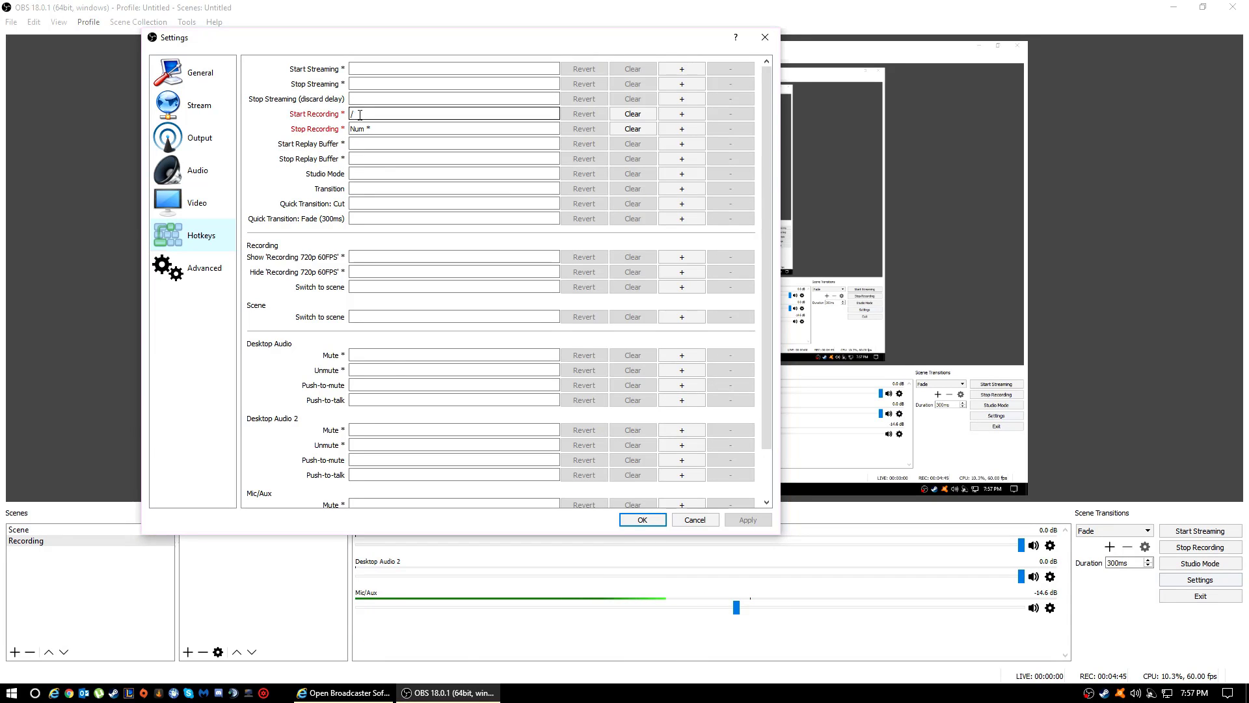
pyautogui.click(384, 127)
pyautogui.click(368, 114)
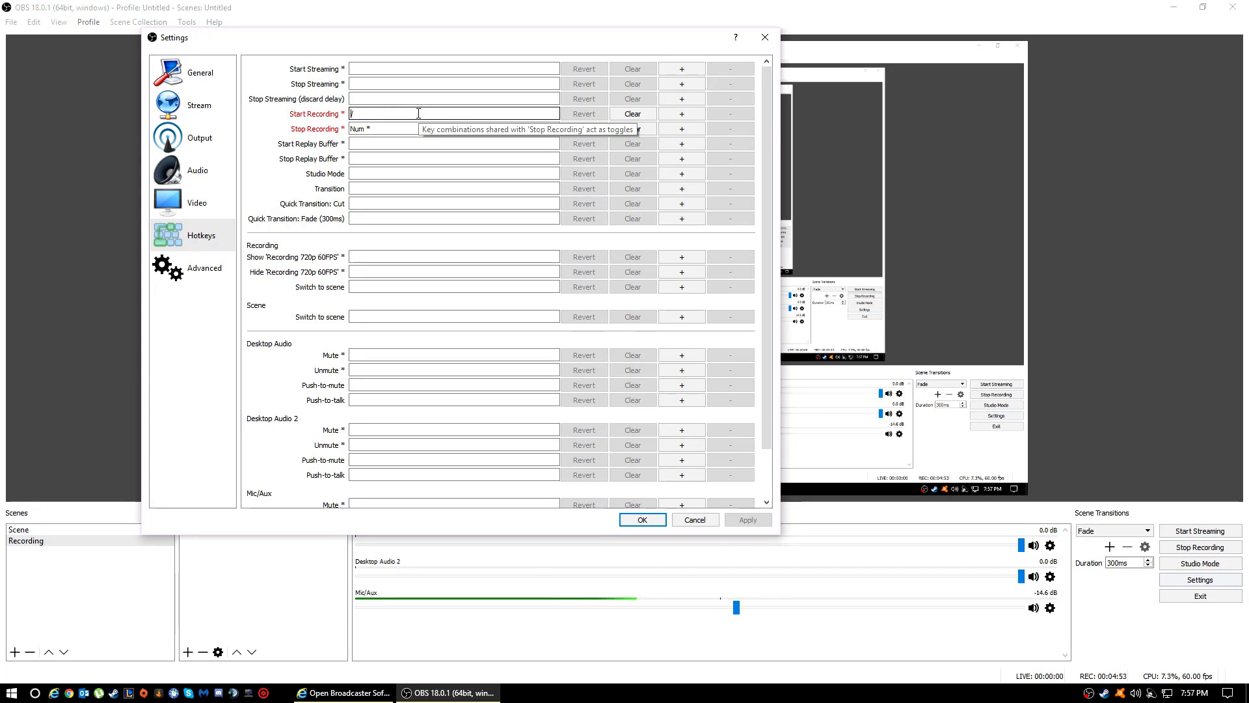
pyautogui.click(382, 130)
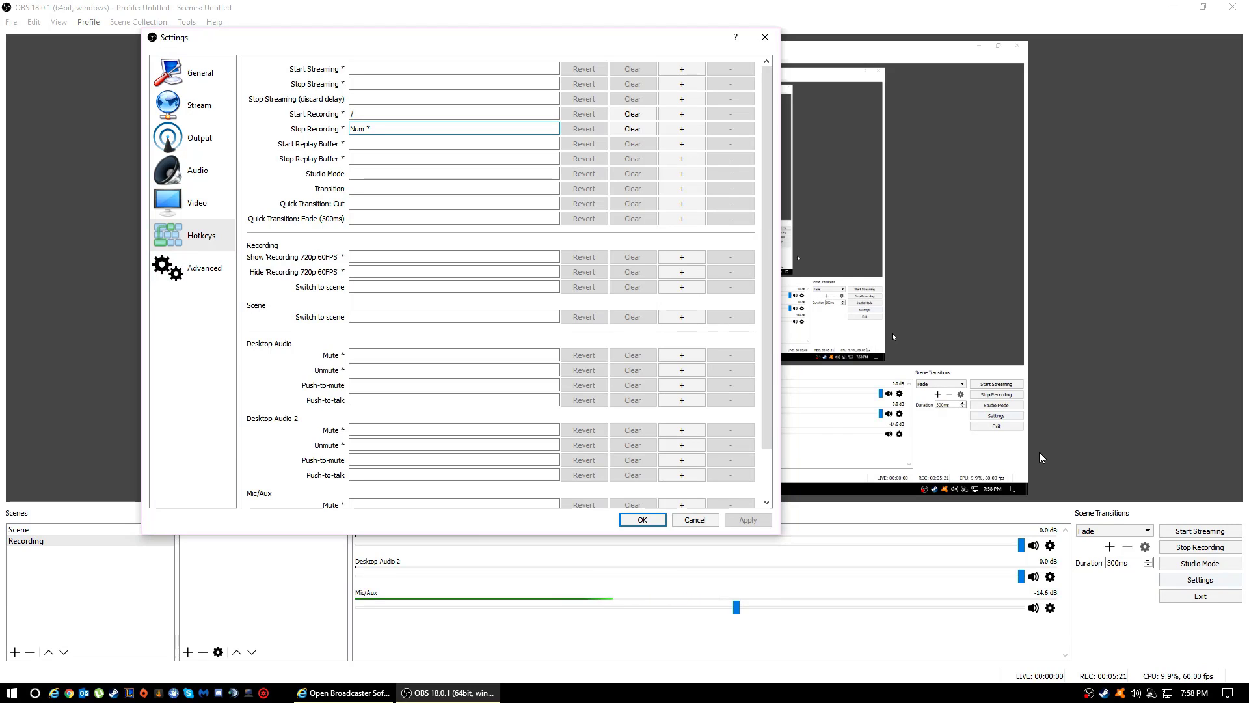
# - Keep Advanced process priority at Above Normal, then save and close Settings with OK
pyautogui.click(191, 266)
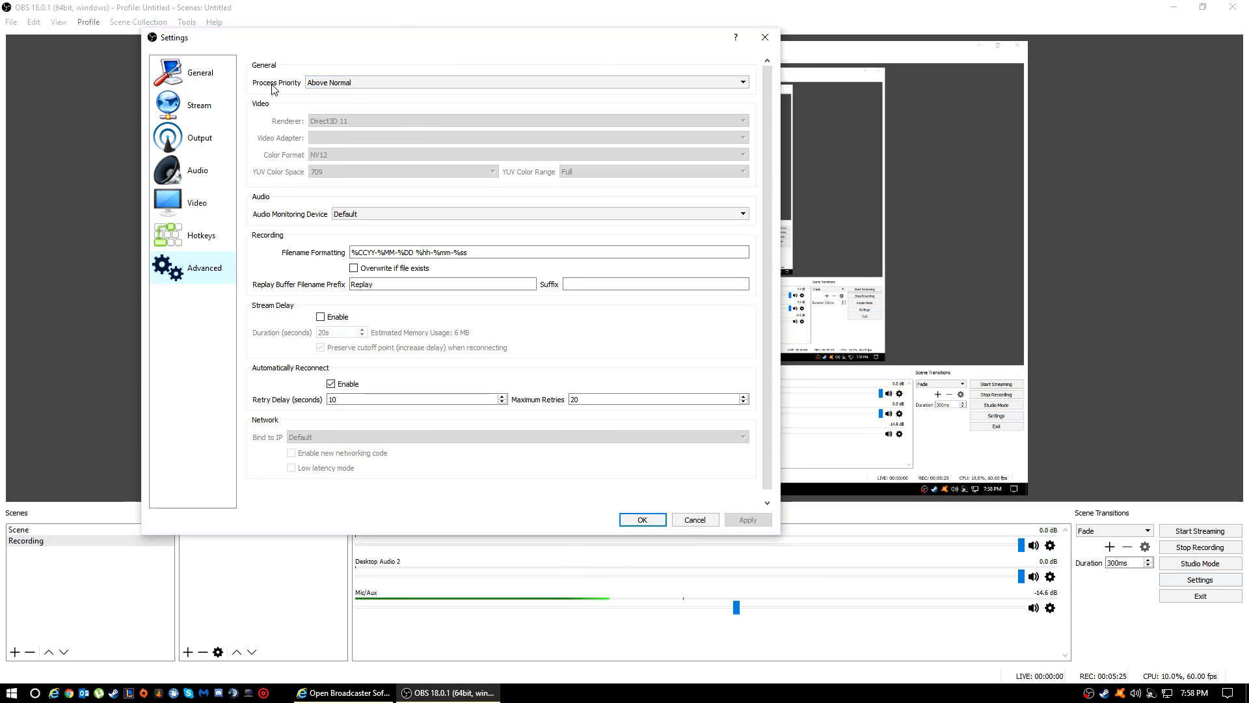
pyautogui.click(329, 83)
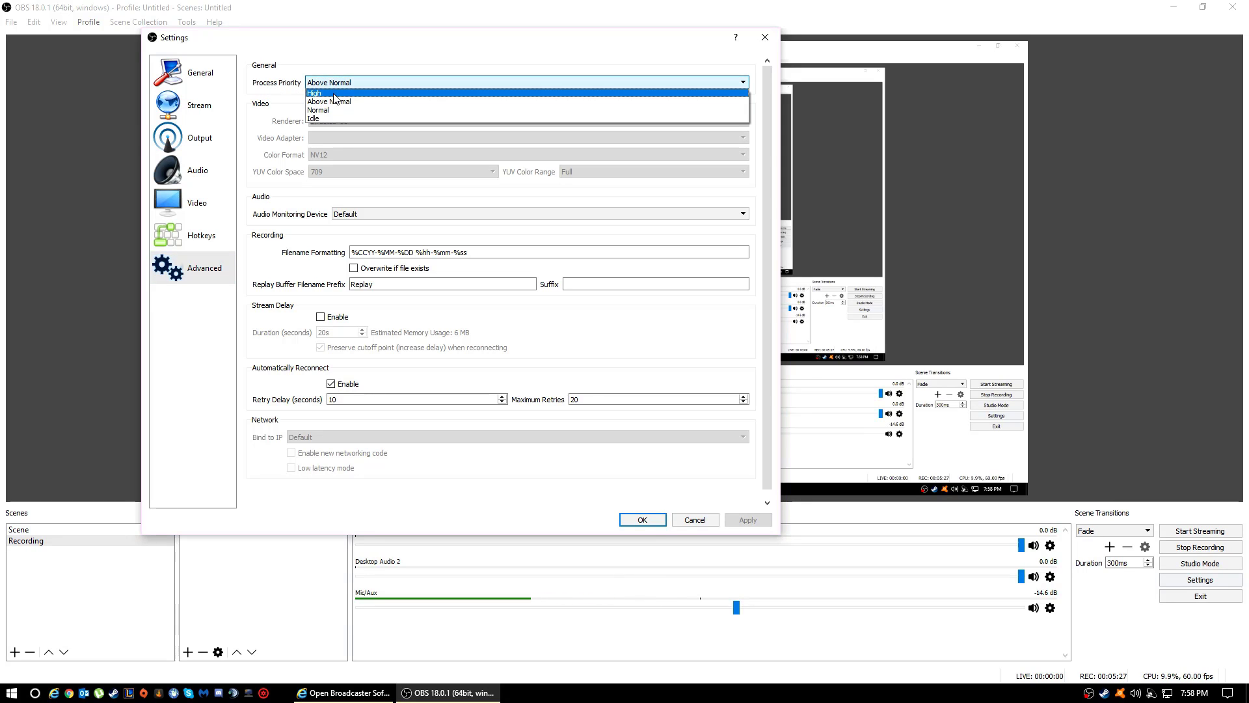
pyautogui.click(329, 107)
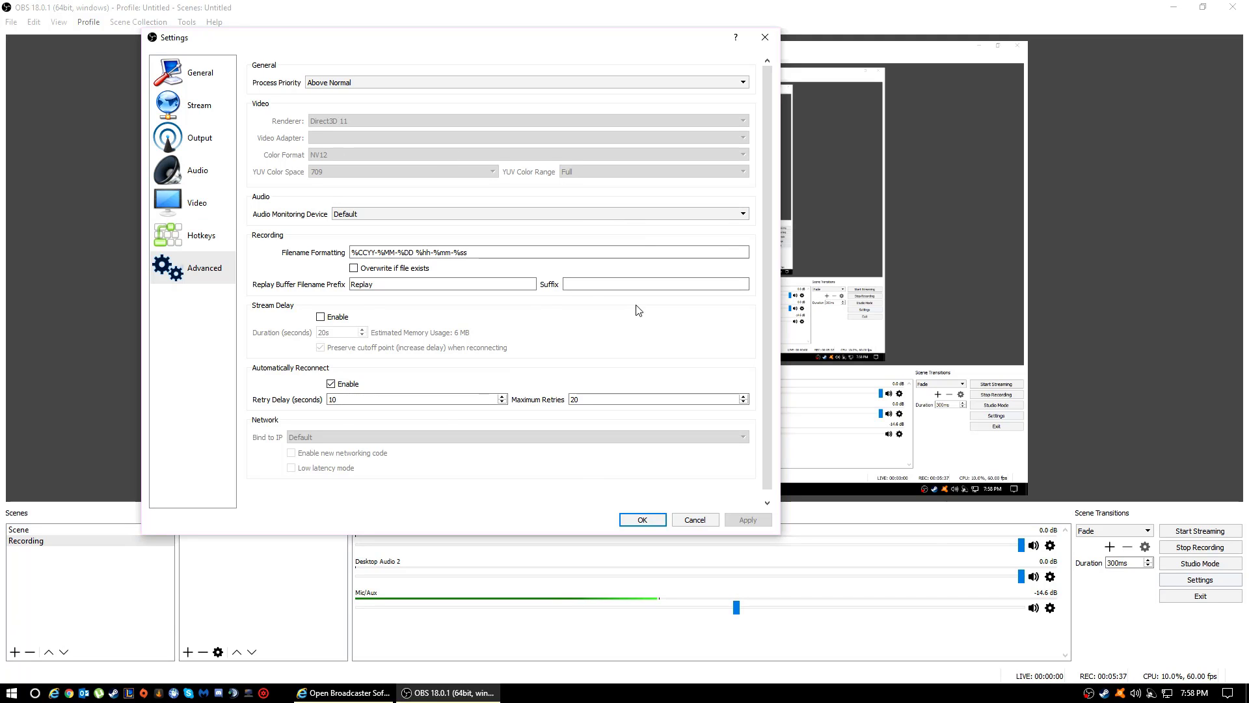
pyautogui.click(642, 519)
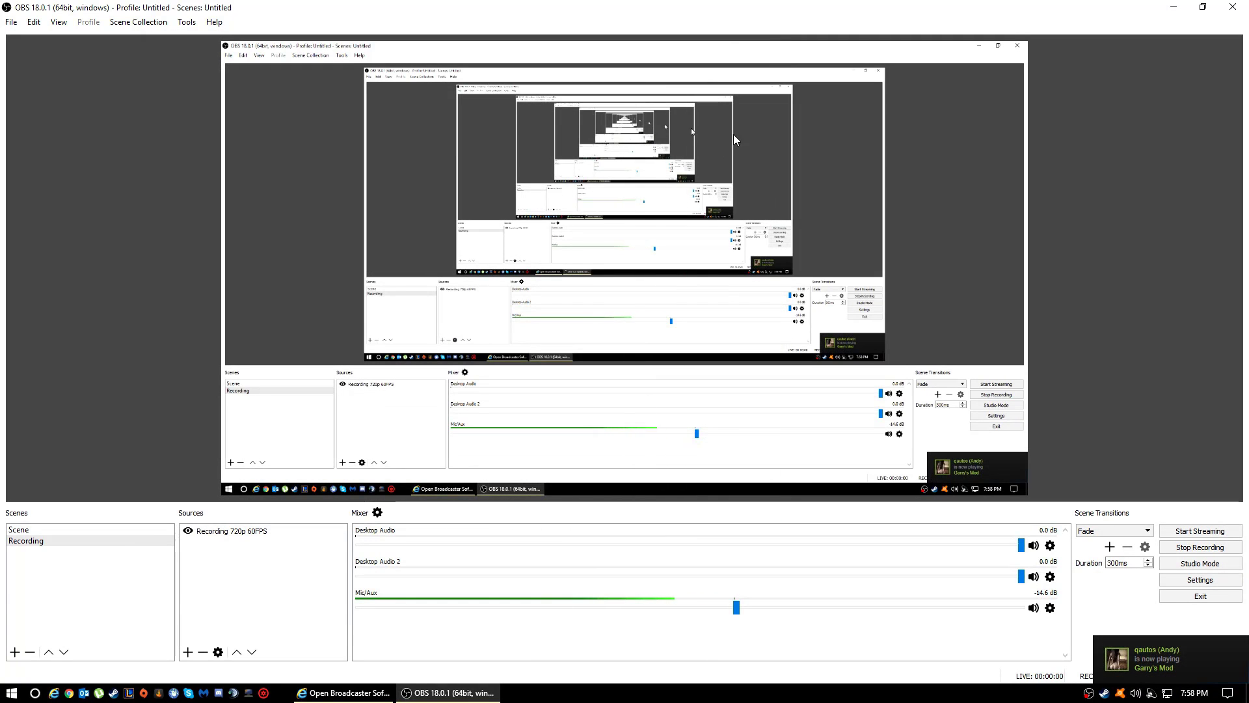